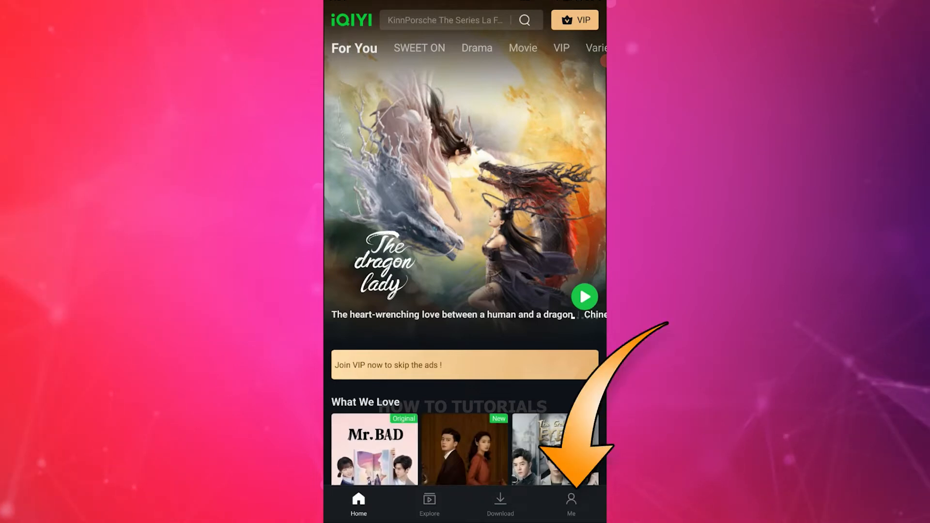
# Go to the Me profile page and enter its Language settings list.
pyautogui.click(571, 502)
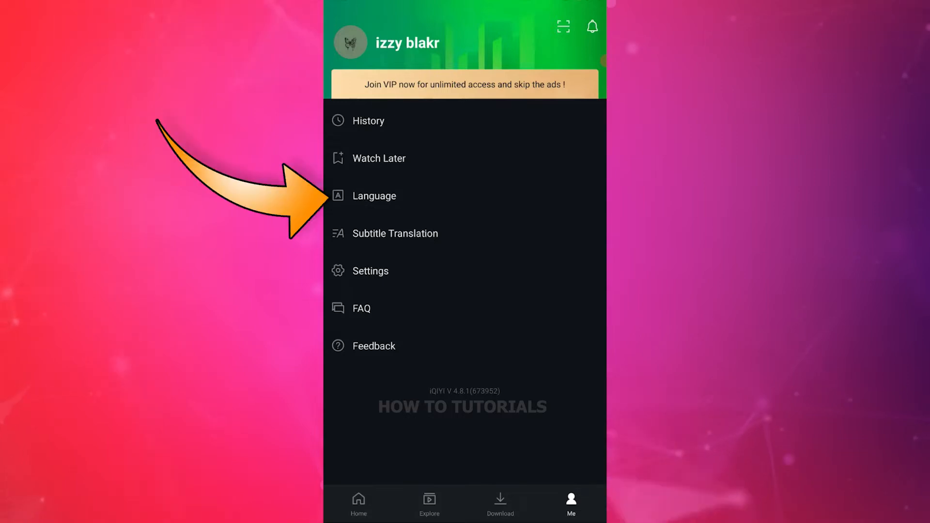
pyautogui.click(375, 196)
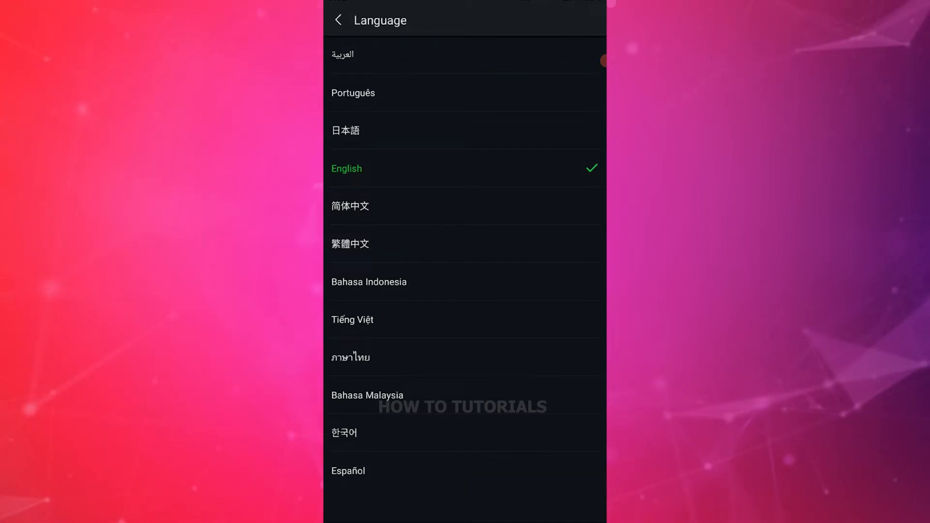
# Choose 日本語 (Japanese) as the app language, bringing up the restart confirmation.
pyautogui.click(465, 130)
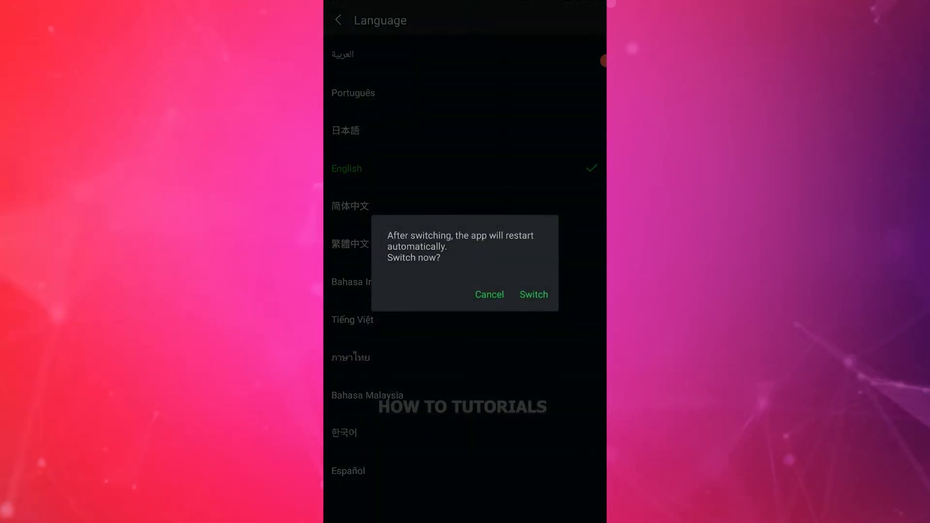